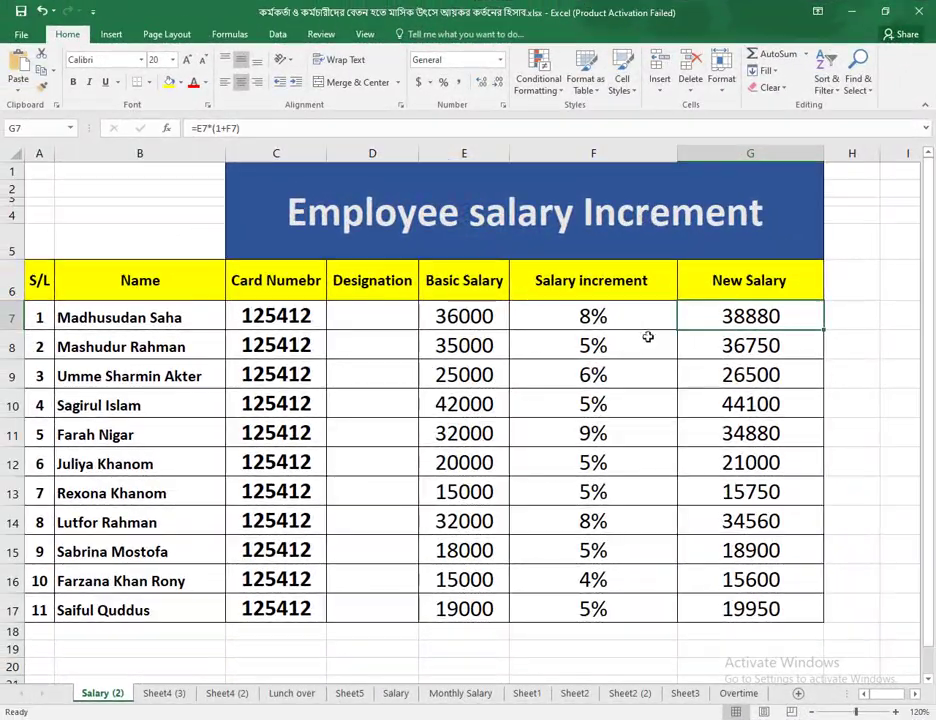
Examine the employee rows across the name, card number, designation, basic salary and salary increment columns
click(158, 319)
click(272, 315)
drag(368, 318, 374, 611)
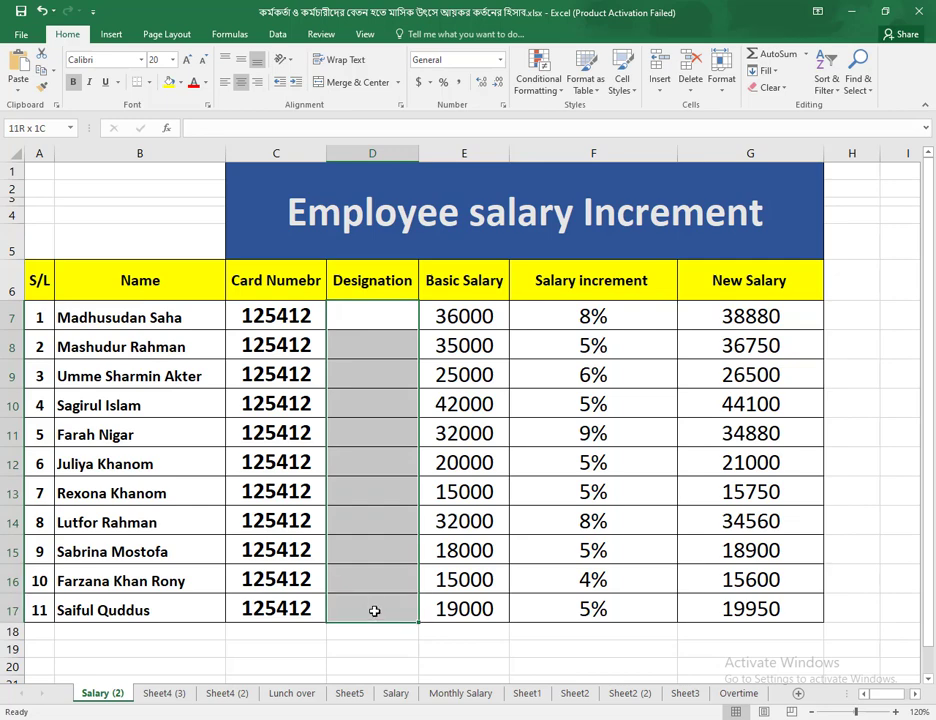
click(383, 333)
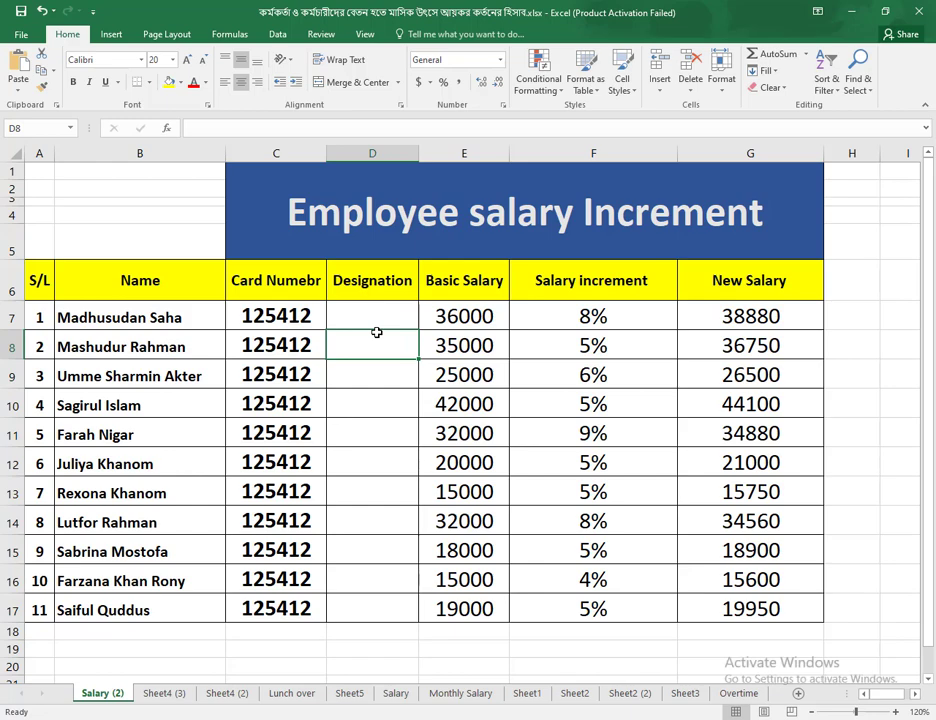
drag(487, 315, 480, 522)
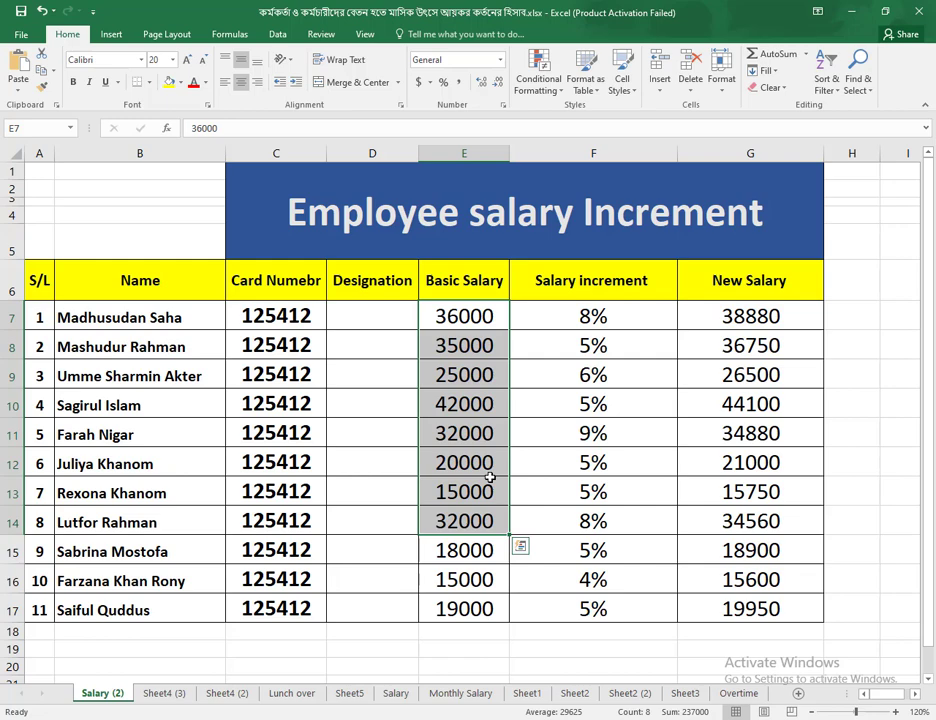
click(479, 369)
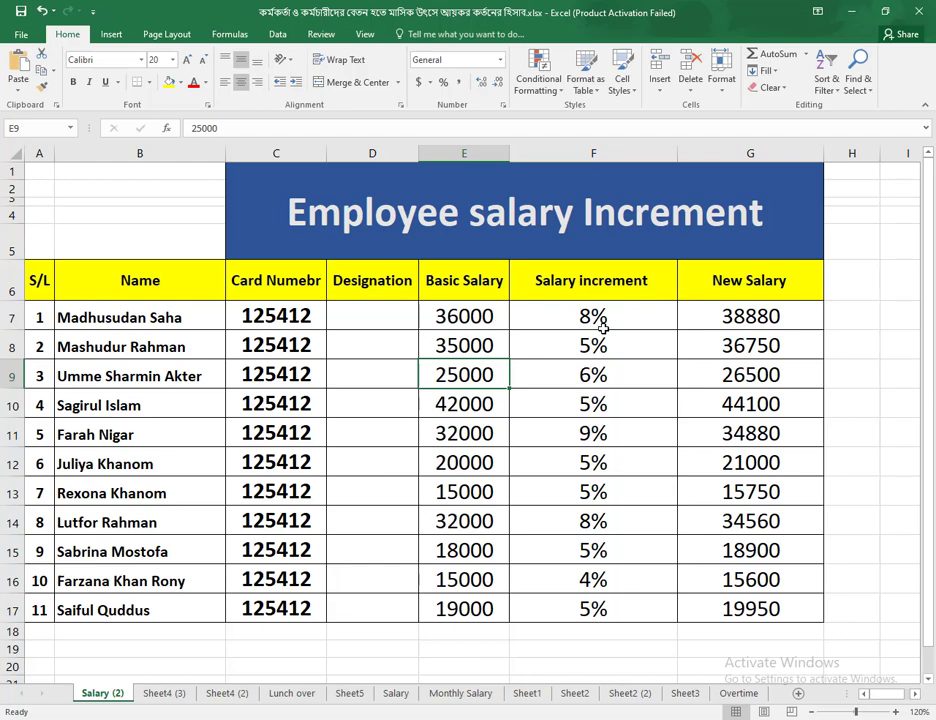
click(477, 320)
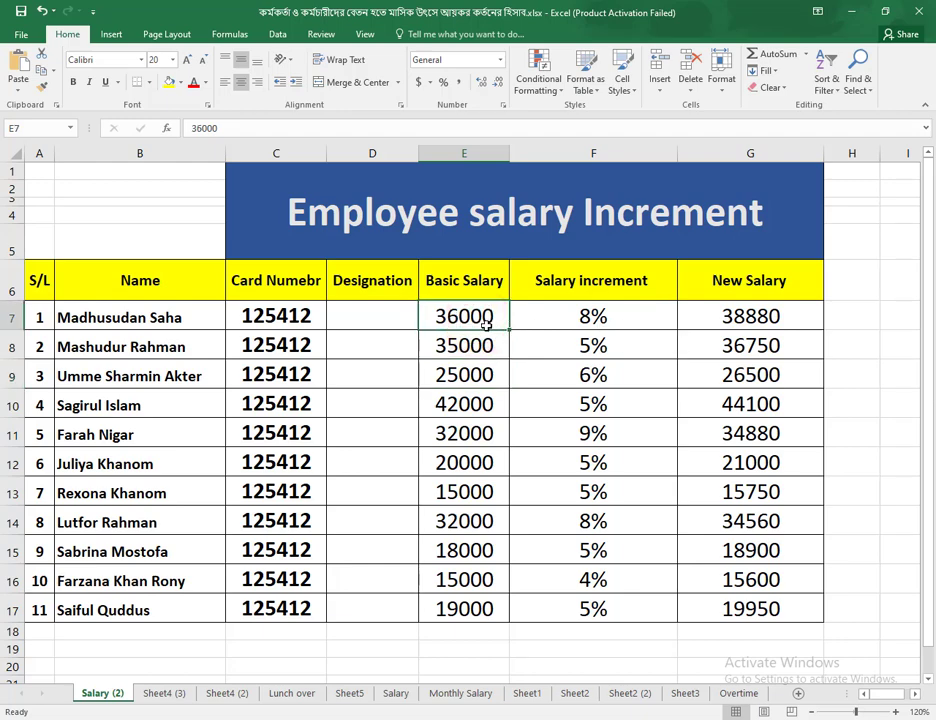
click(277, 316)
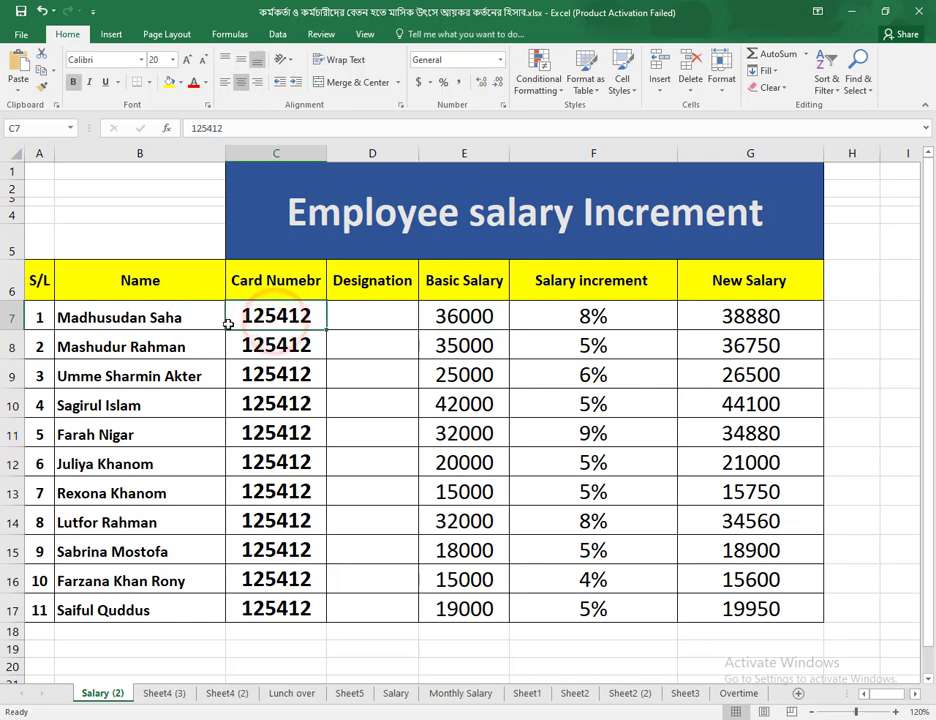
click(473, 318)
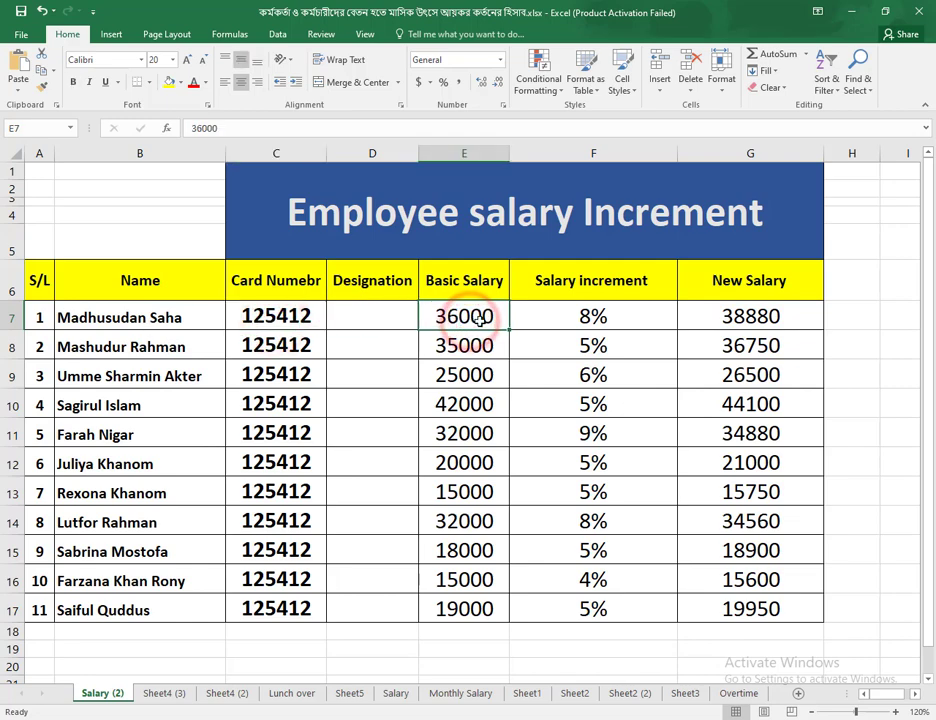
click(618, 322)
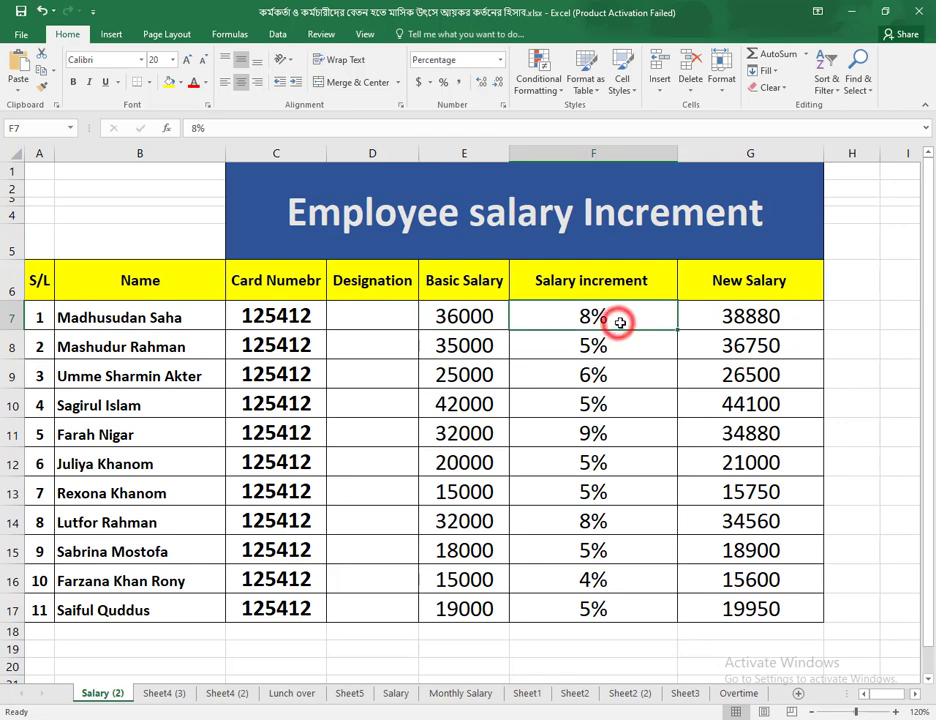
click(457, 350)
drag(182, 347, 322, 347)
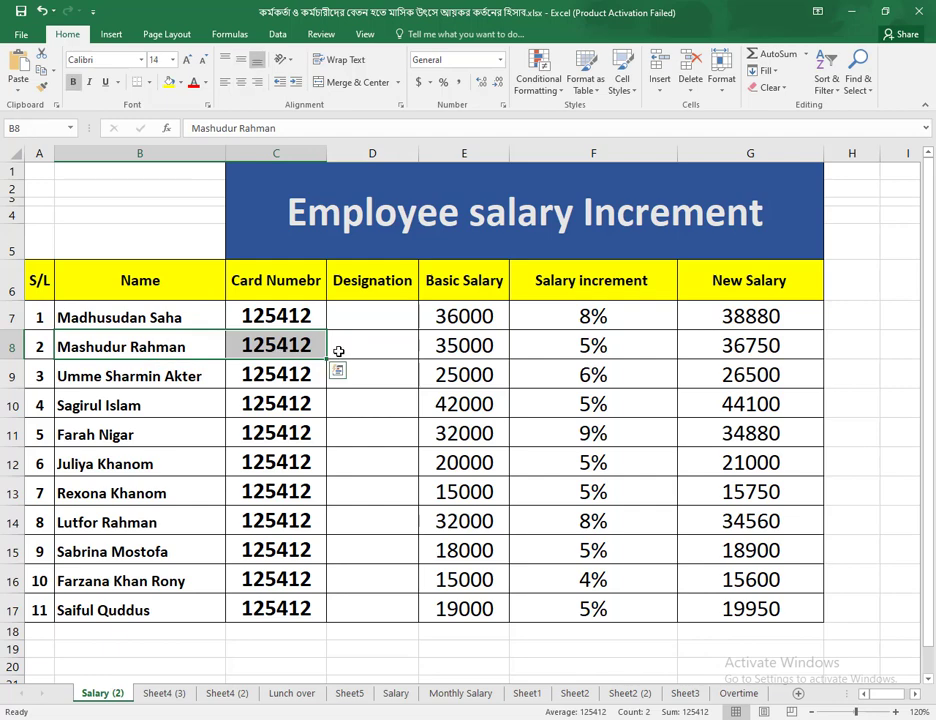
click(471, 350)
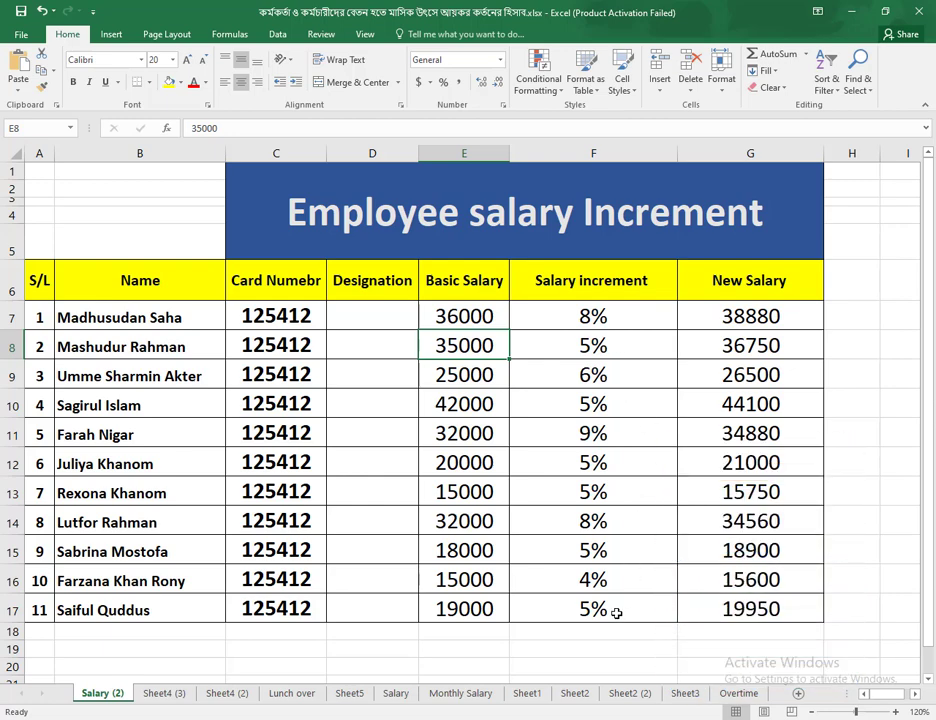
Clear the New Salary values in G7:G17
click(774, 318)
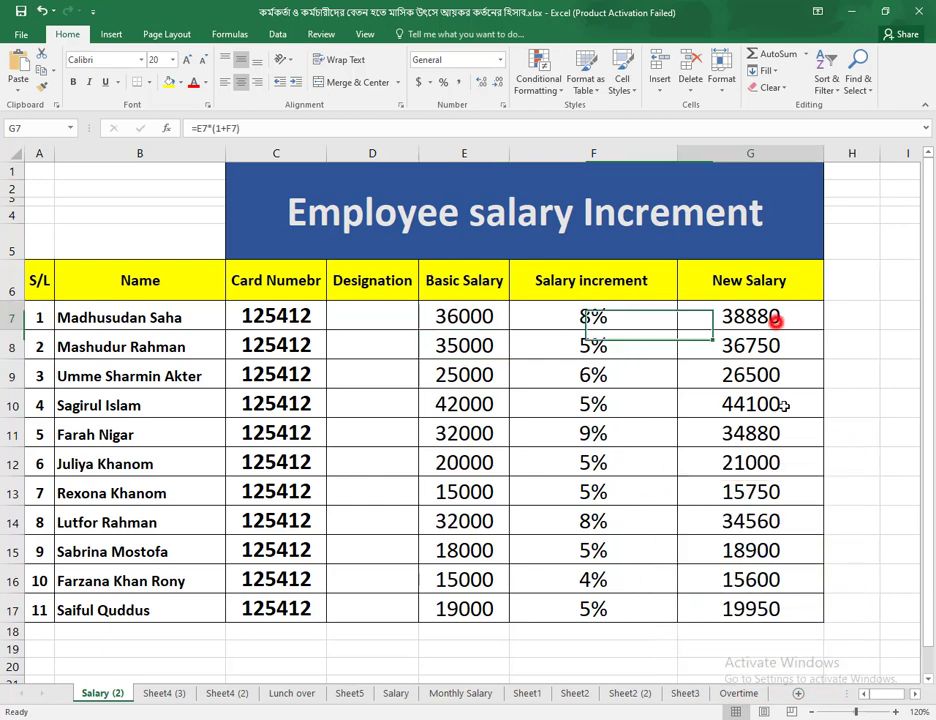
drag(784, 405, 778, 608)
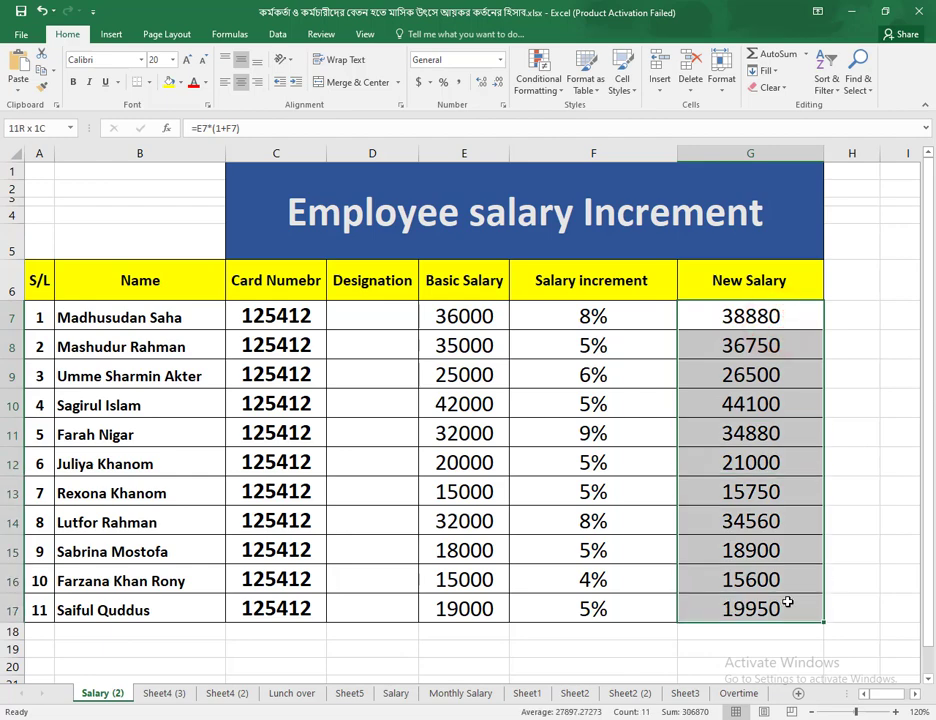
key(Delete)
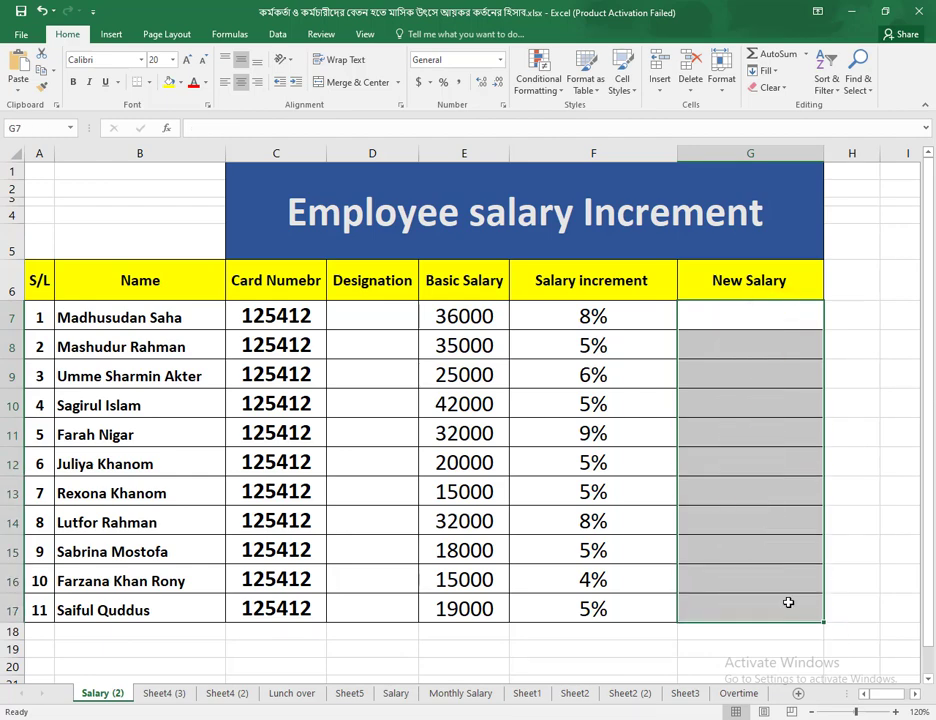
Enter the formula =E7(1+F7) in G7 for the first employee's new salary
click(729, 320)
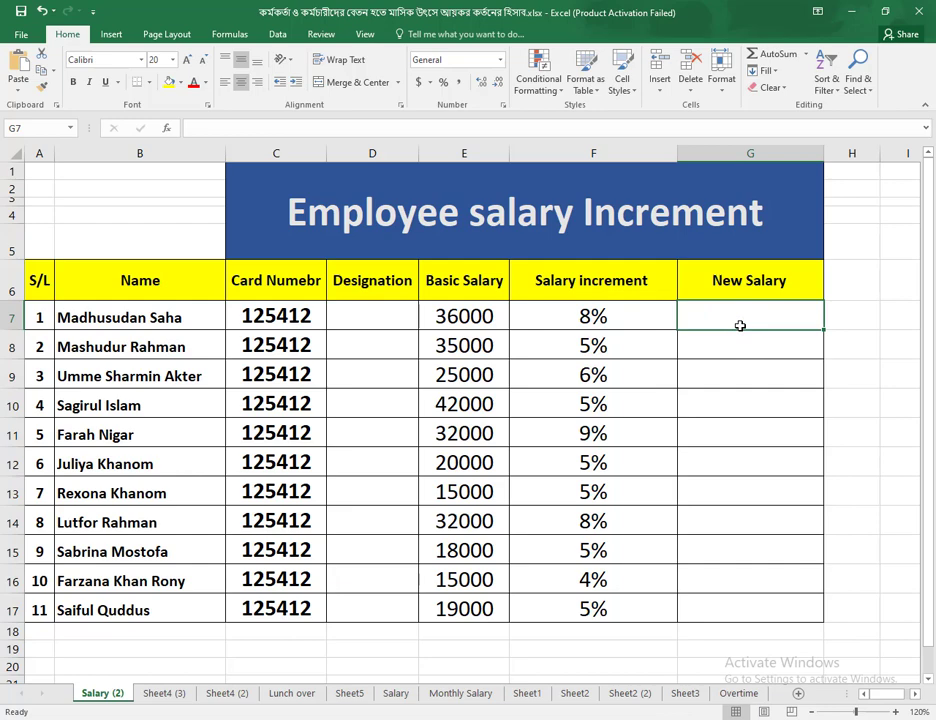
text(=)
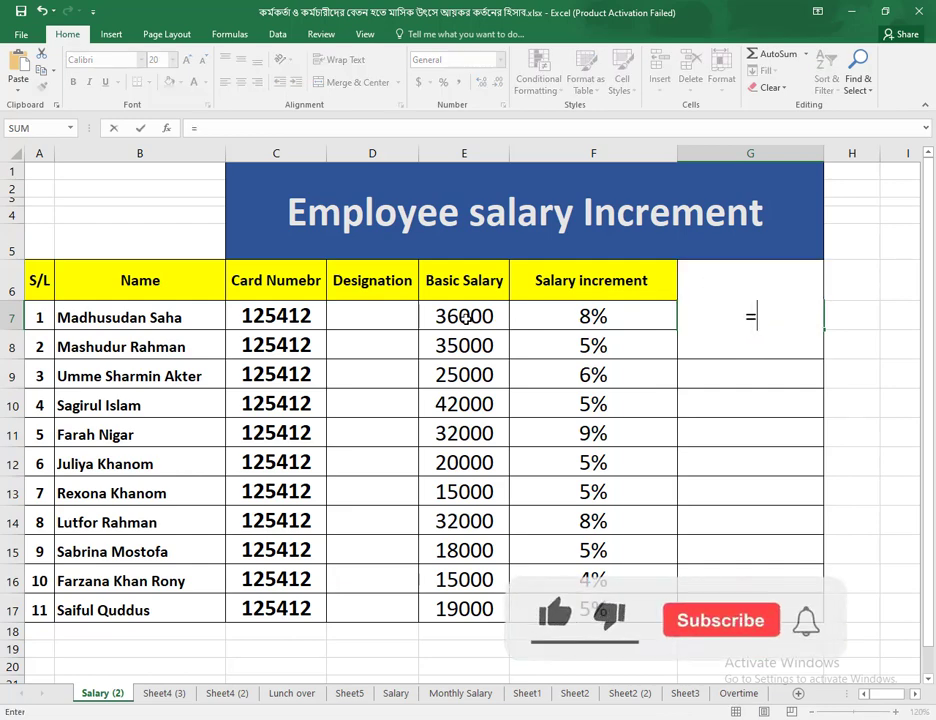
click(465, 318)
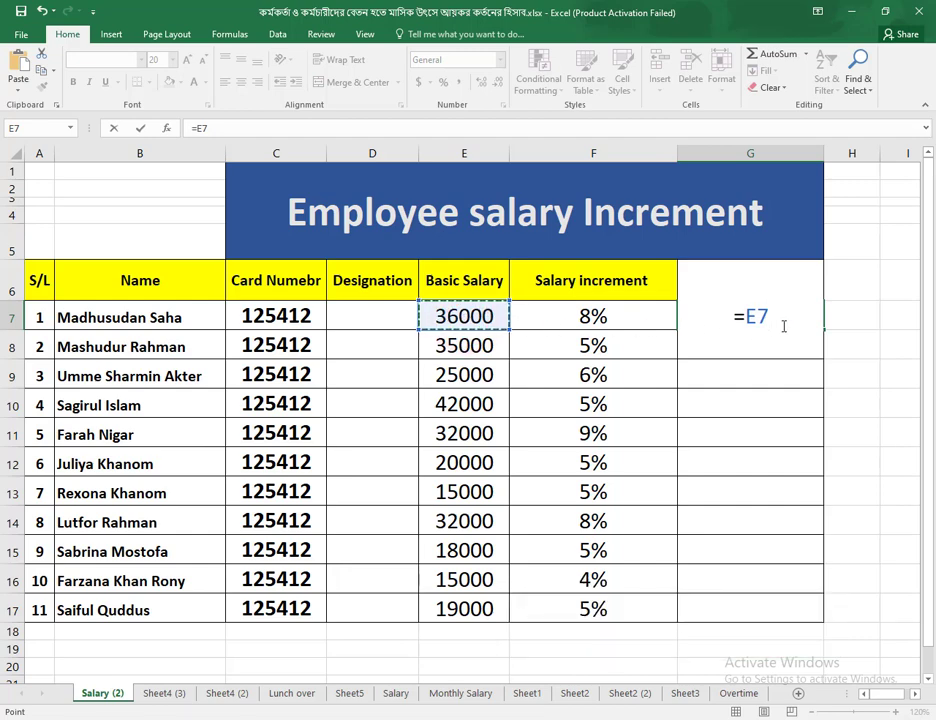
text(()
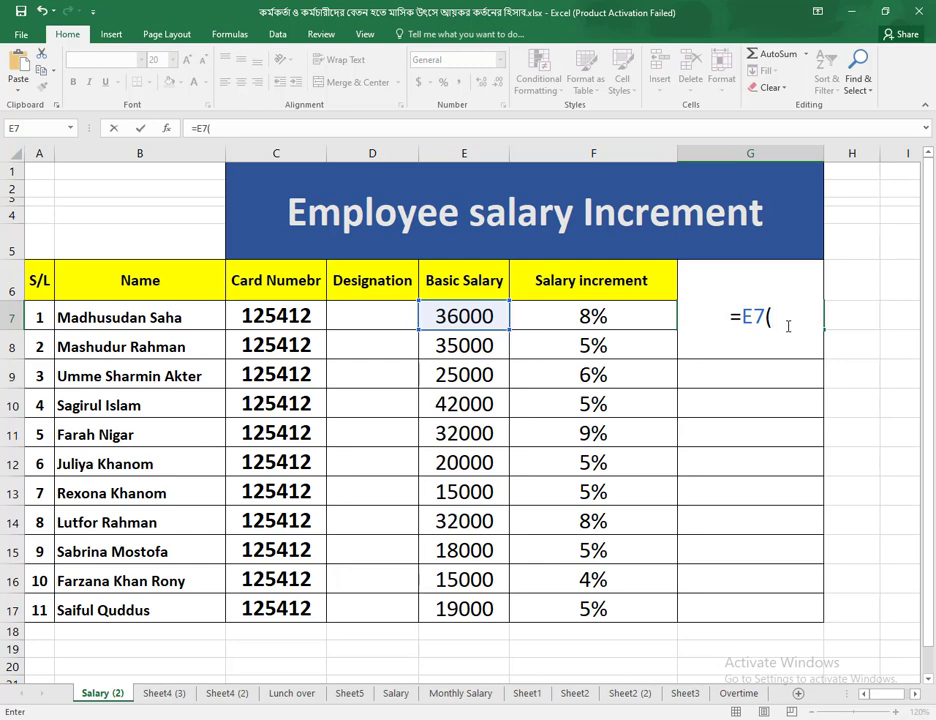
text(1+)
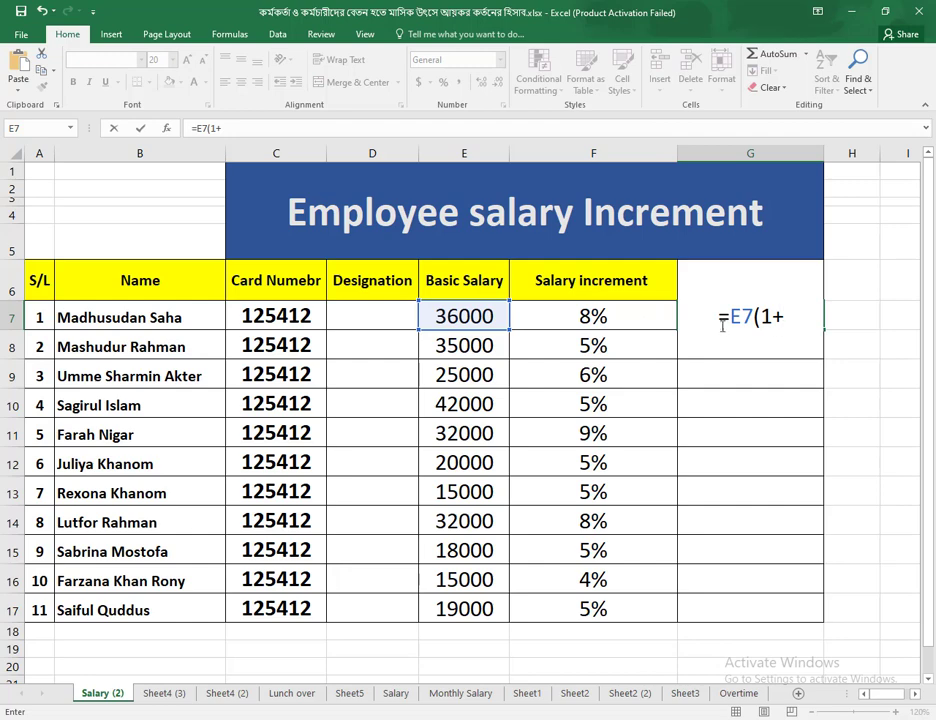
click(614, 318)
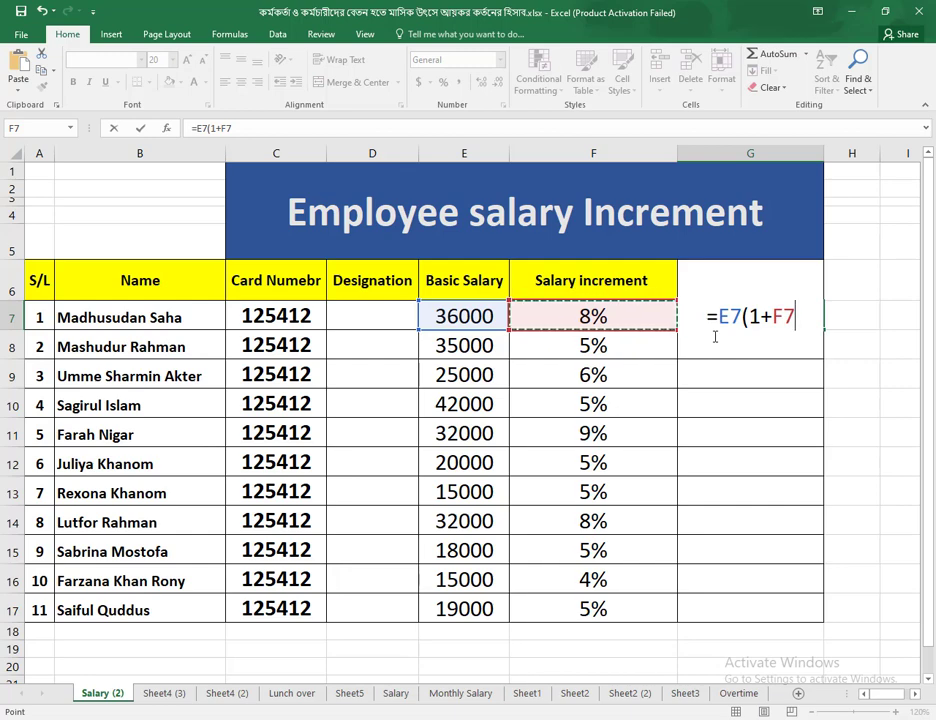
text())
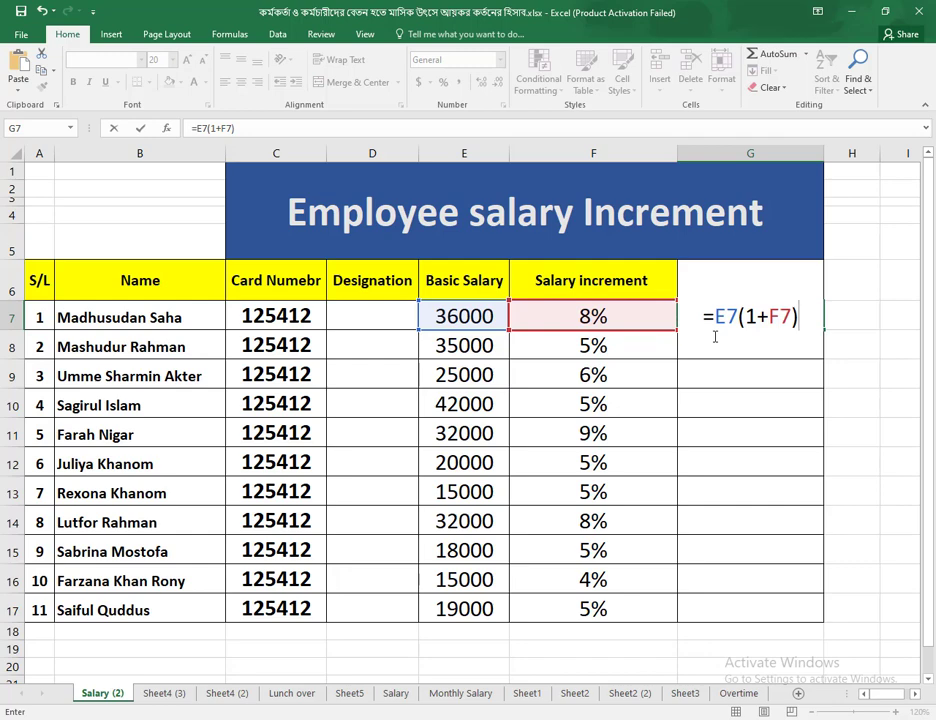
key(Return)
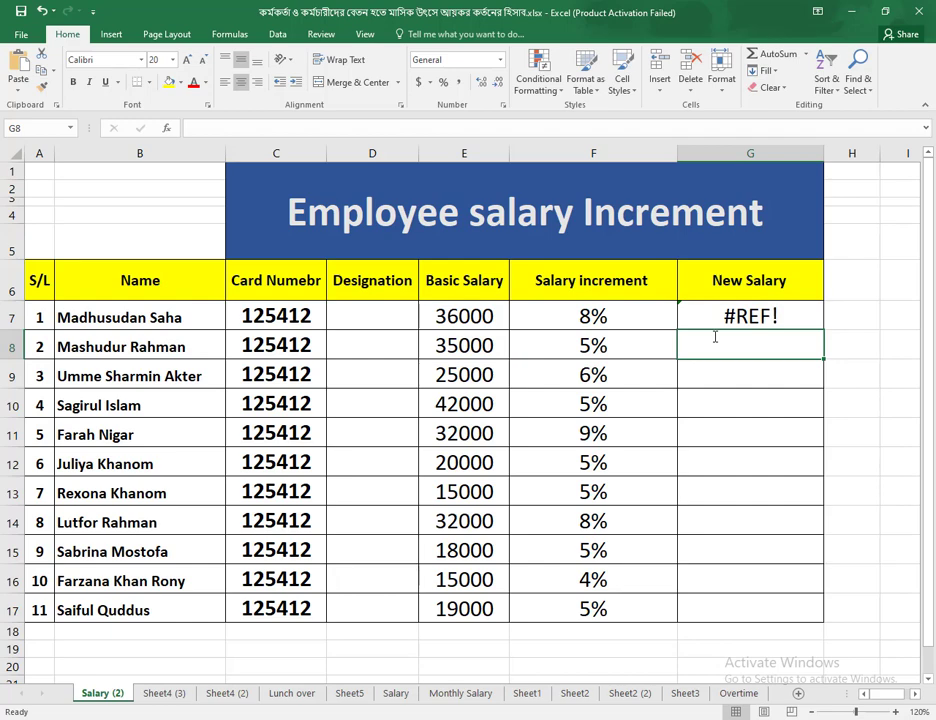
Correct the G7 formula to =E7*(1+F7) and fill it down the New Salary column through G17
click(723, 324)
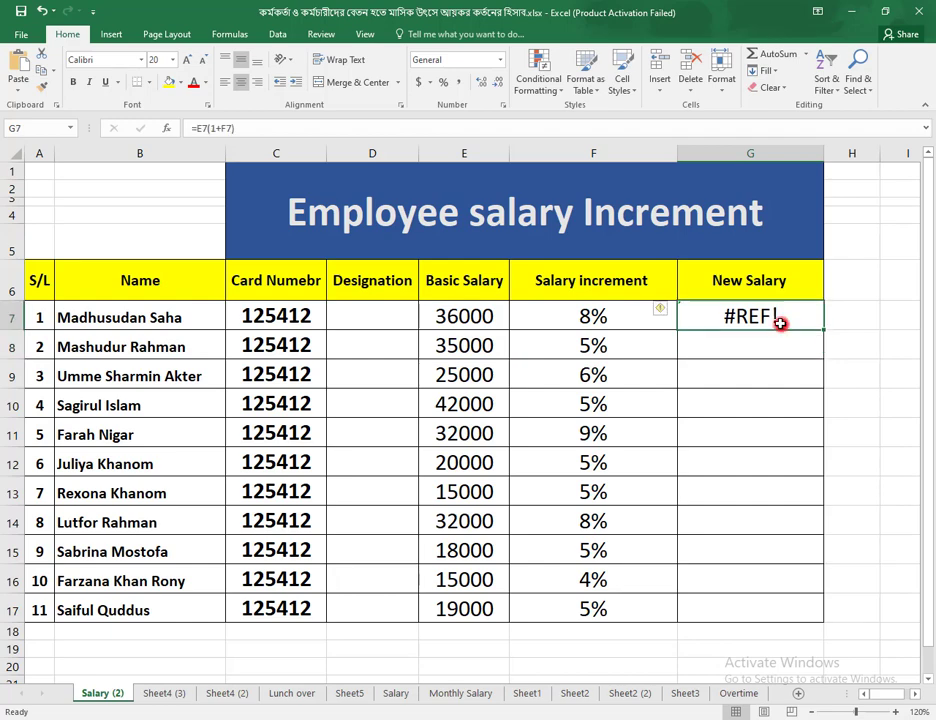
double_click(781, 320)
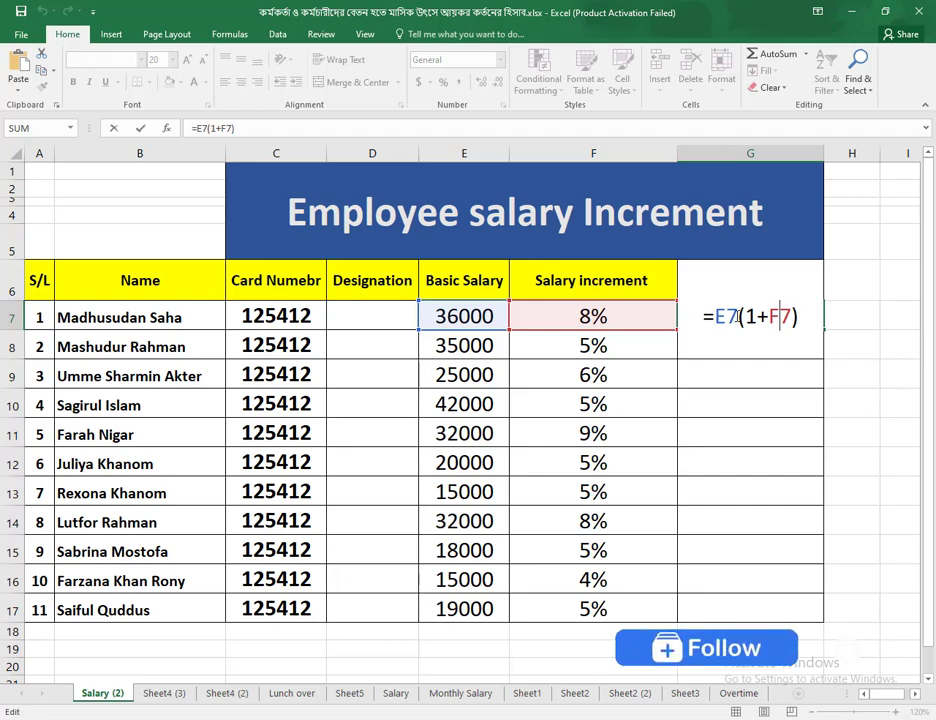
click(738, 316)
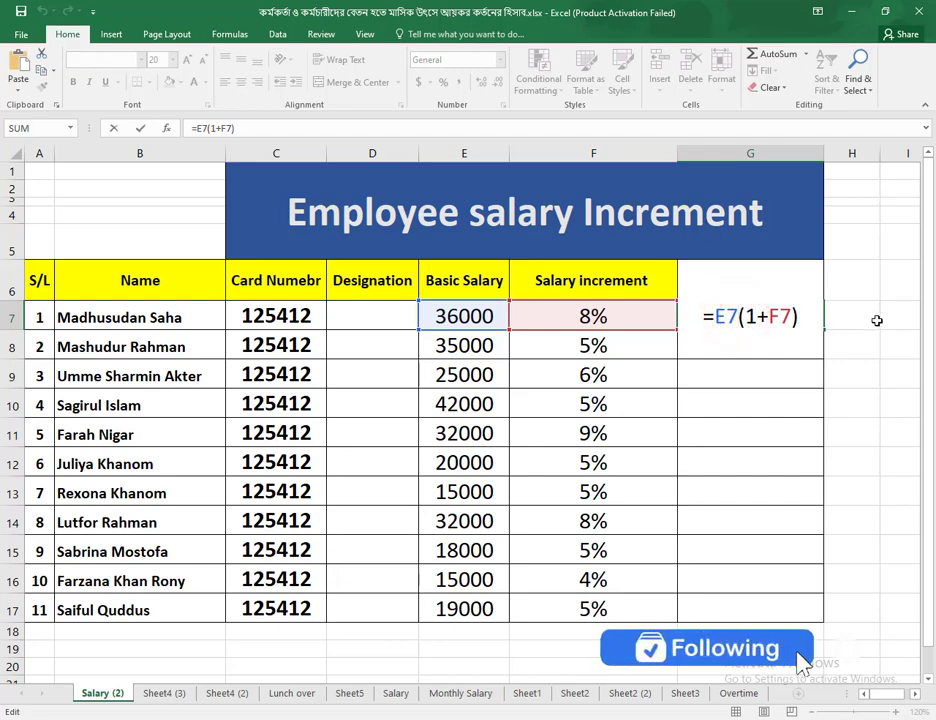
text(*)
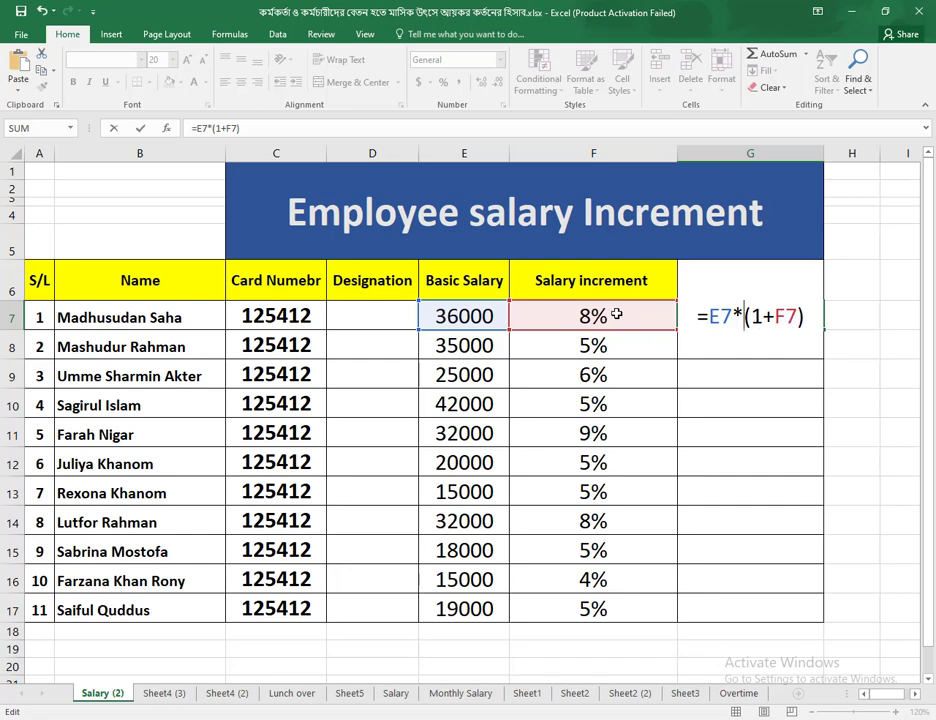
key(Return)
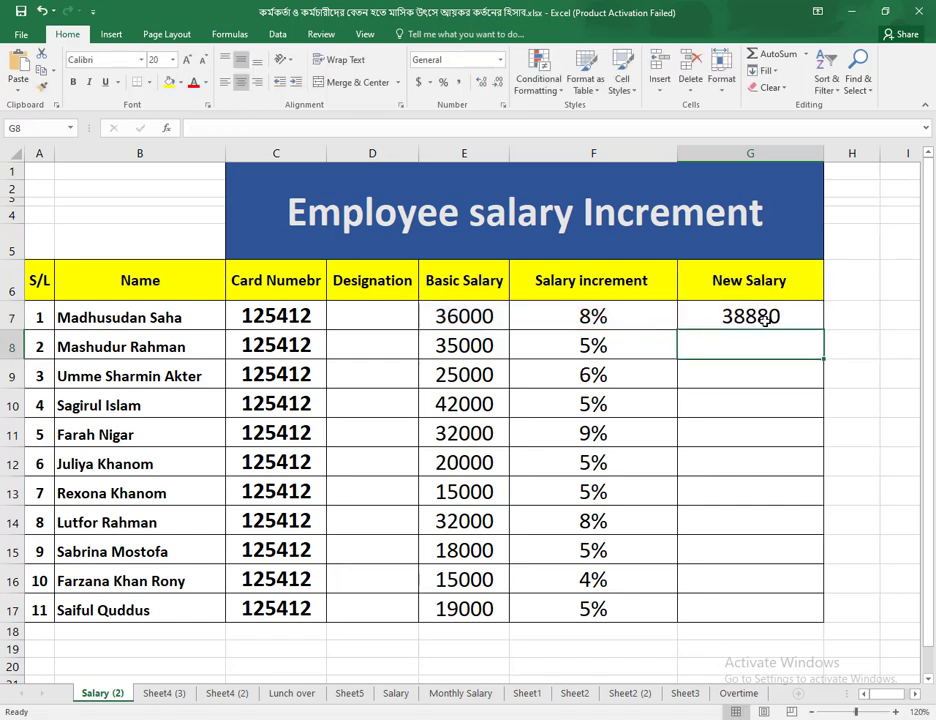
click(702, 323)
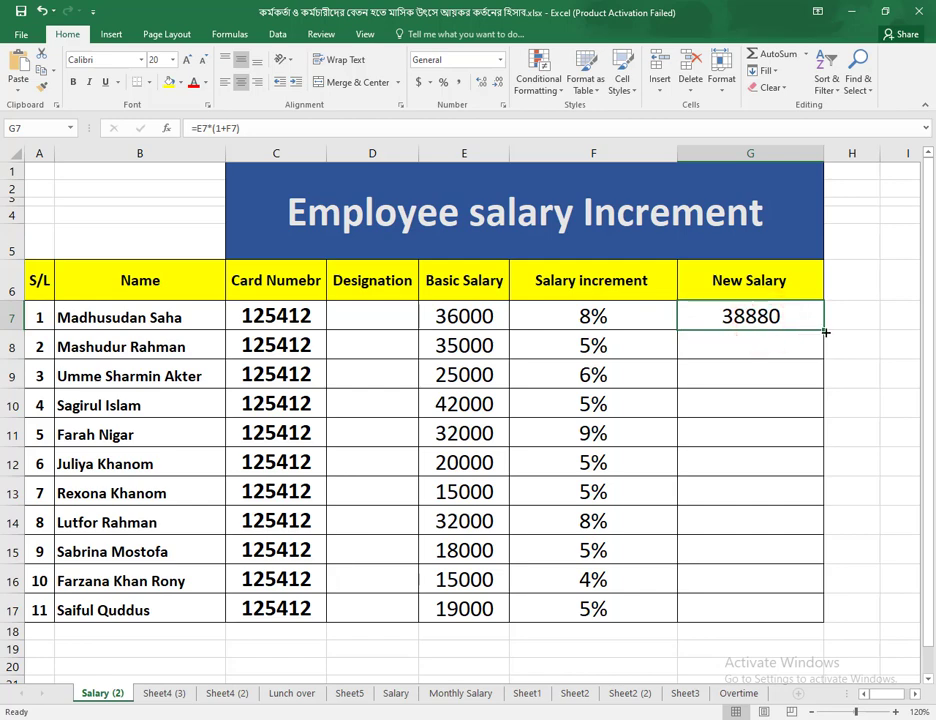
drag(824, 329, 827, 608)
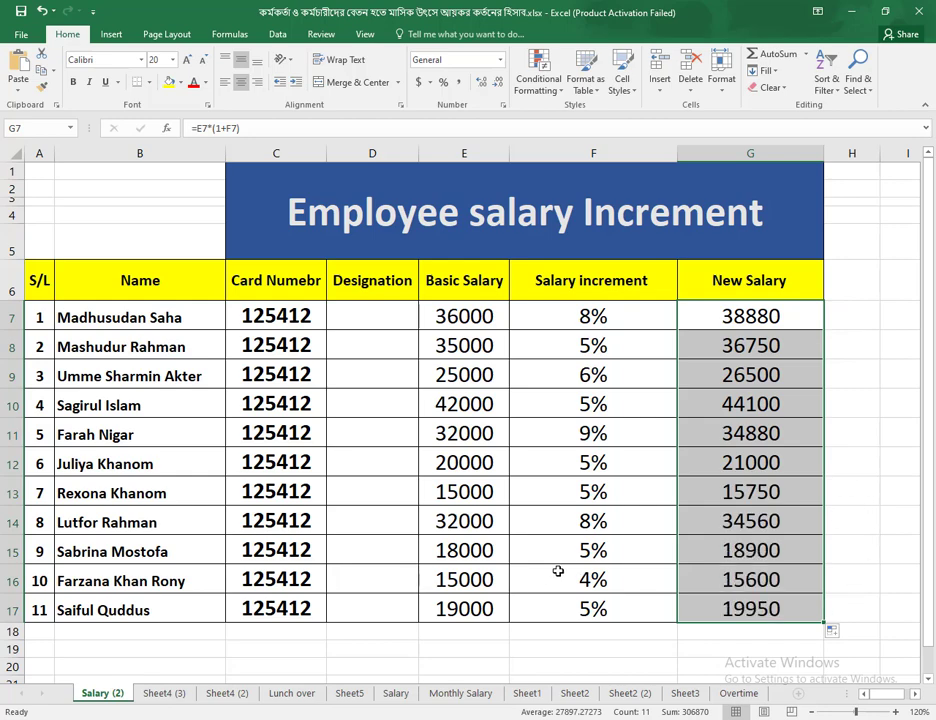
click(226, 693)
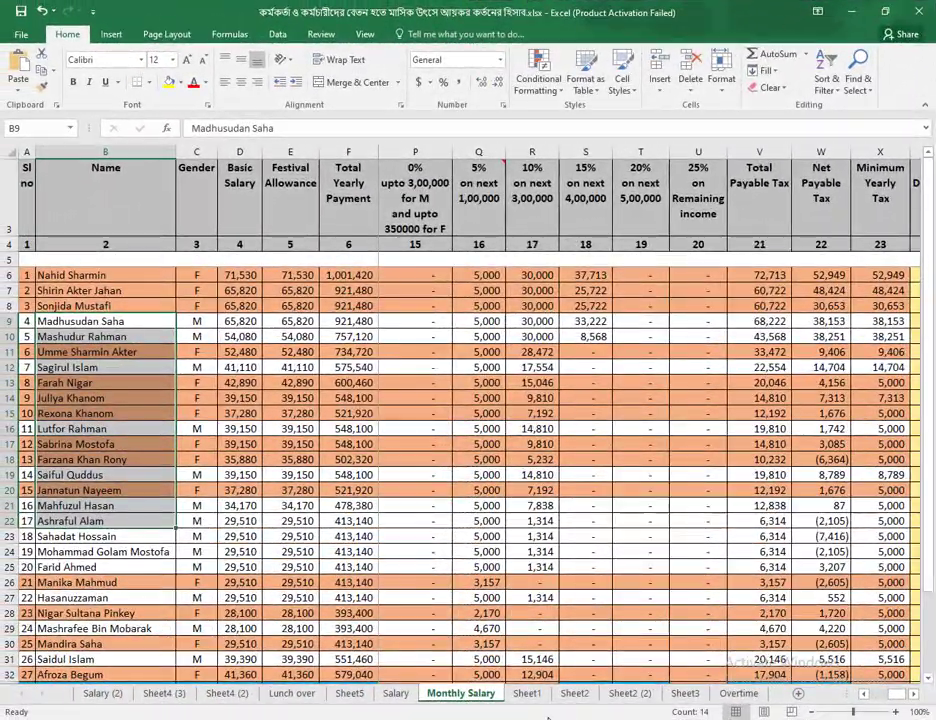
click(405, 696)
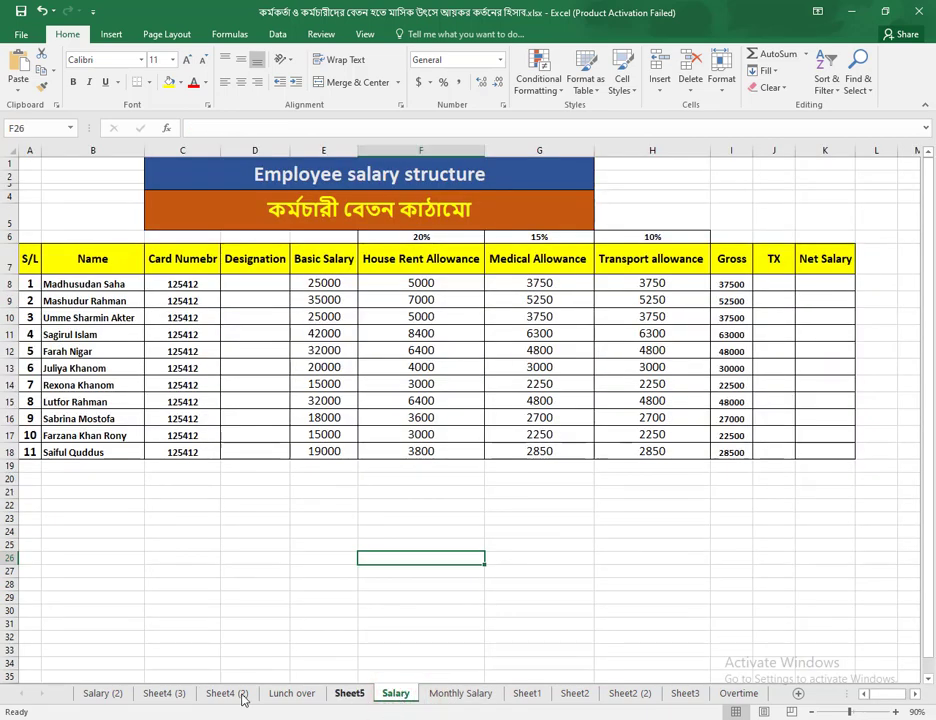
click(102, 693)
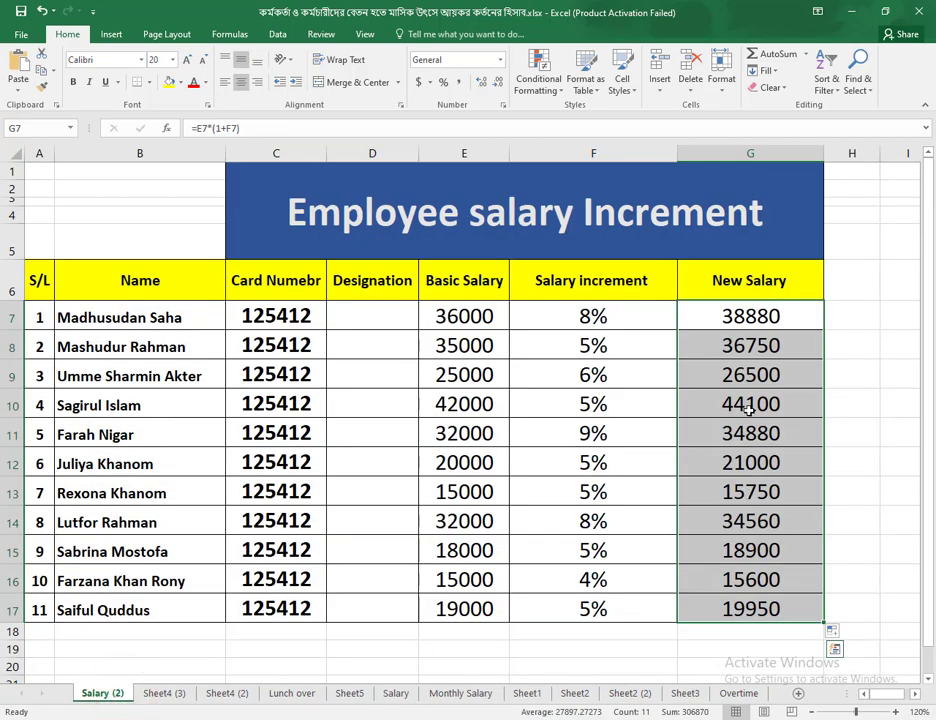
Replace the contents of G7 with the re-entered formula =E7*(1+F7) and fill it down the New Salary column through G17
click(760, 318)
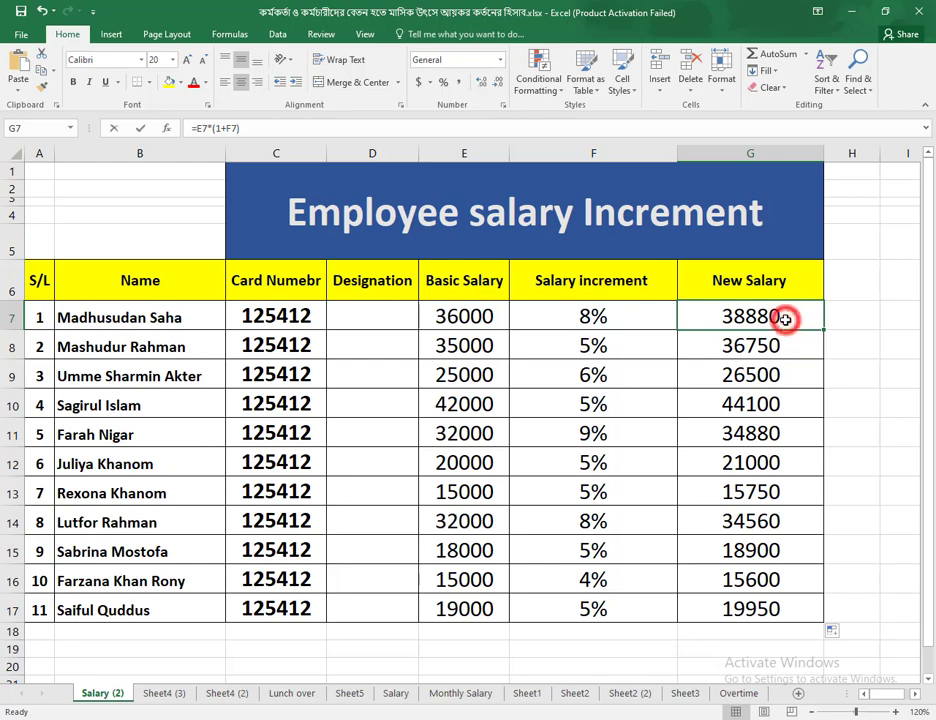
double_click(788, 316)
drag(812, 317, 680, 318)
key(BackSpace)
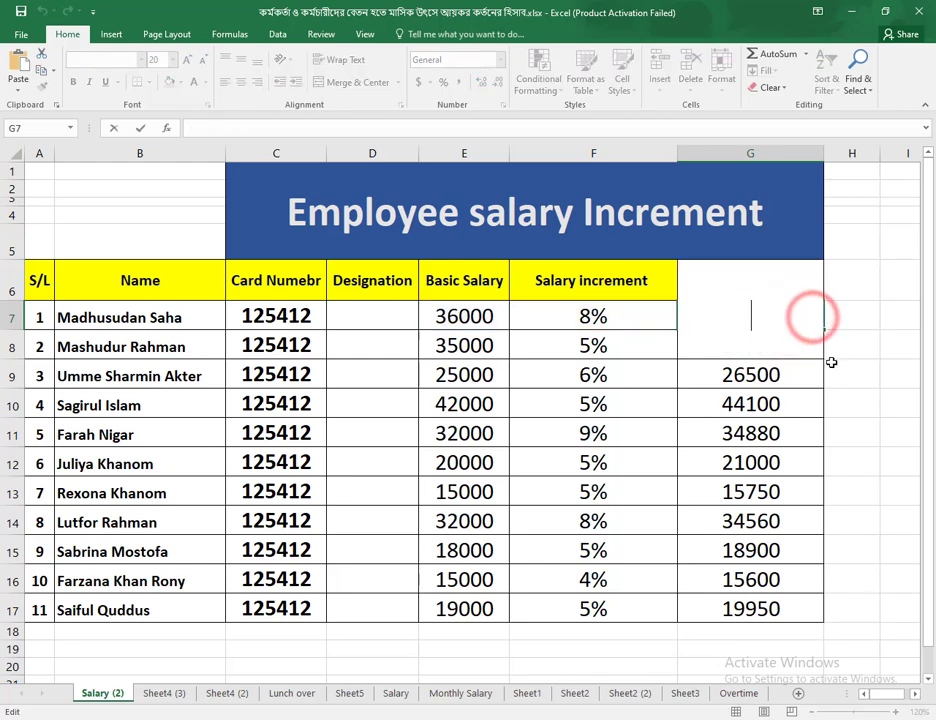
text(=)
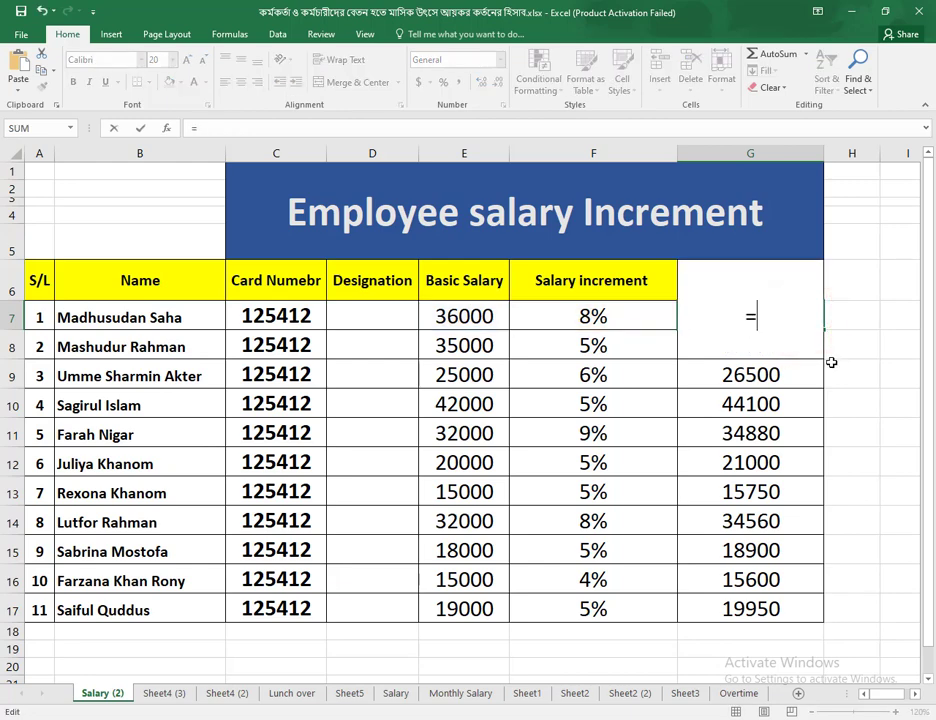
click(478, 319)
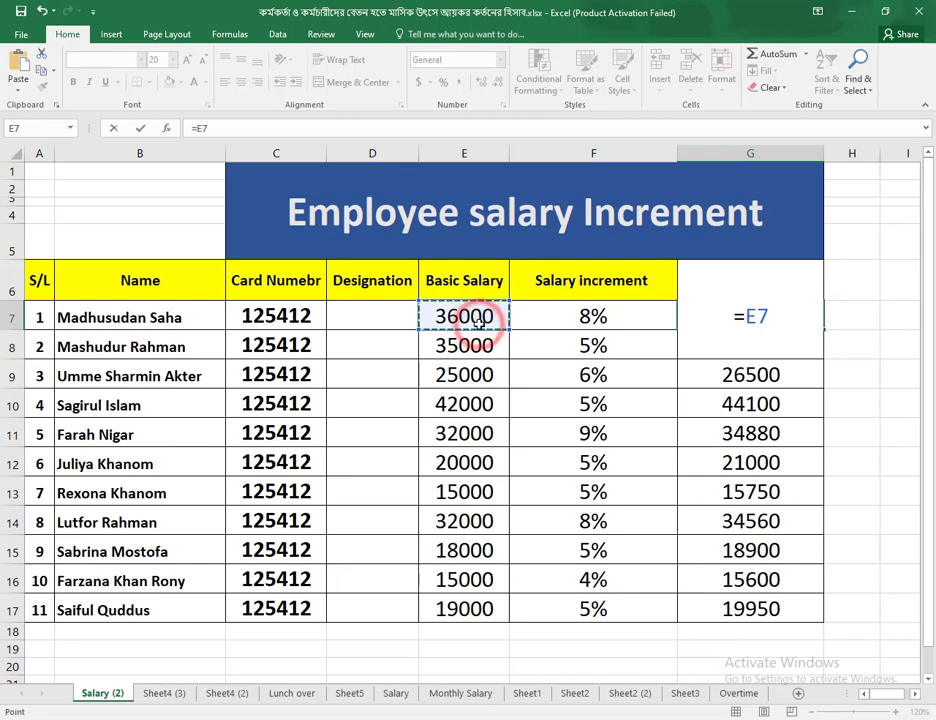
text(*()
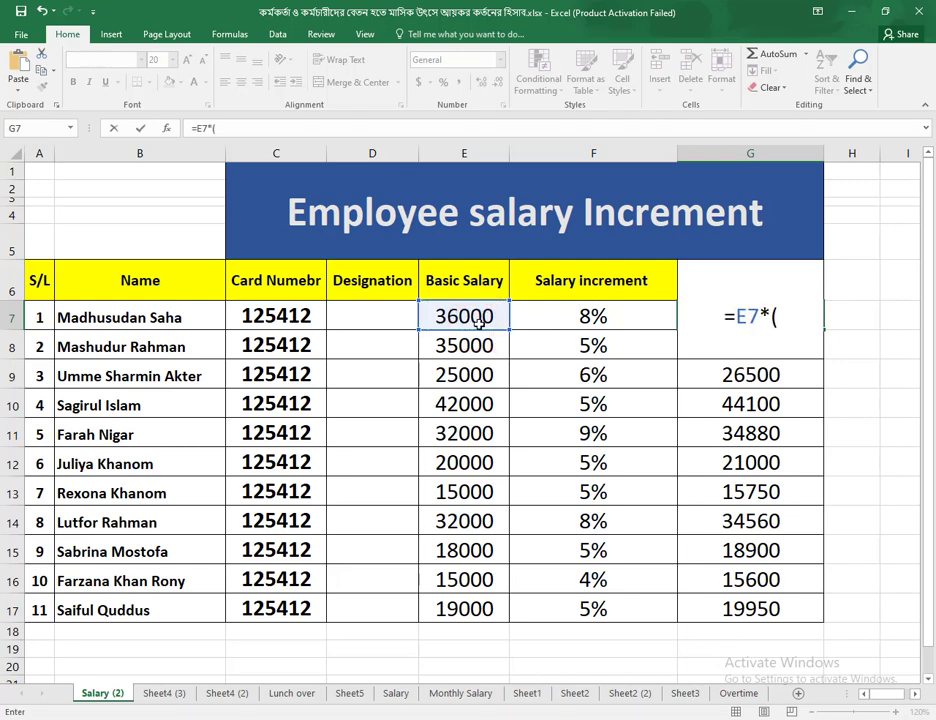
text(1+)
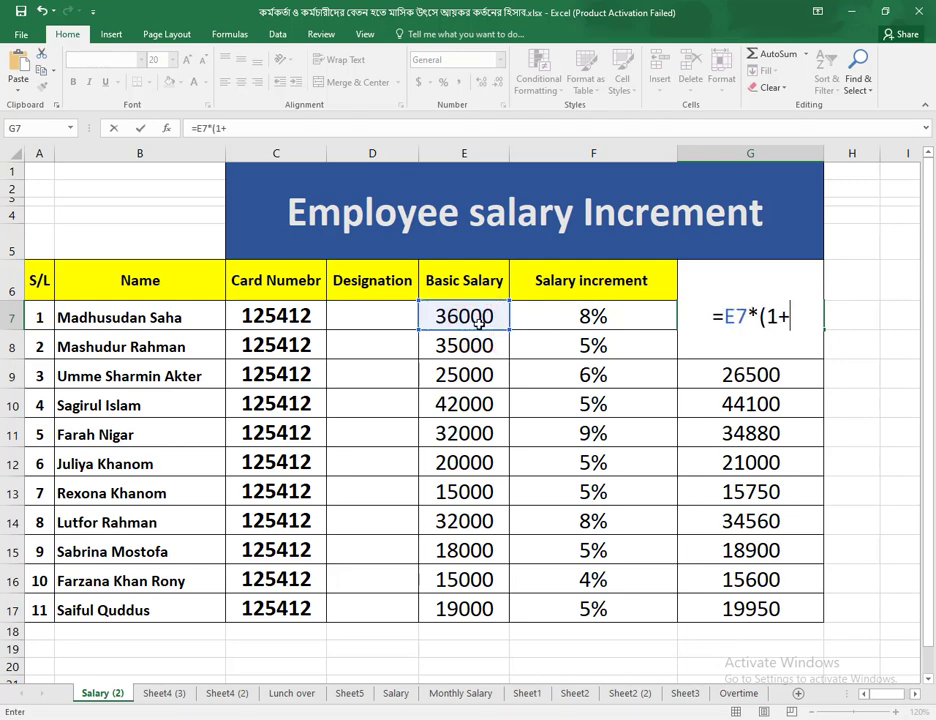
click(597, 317)
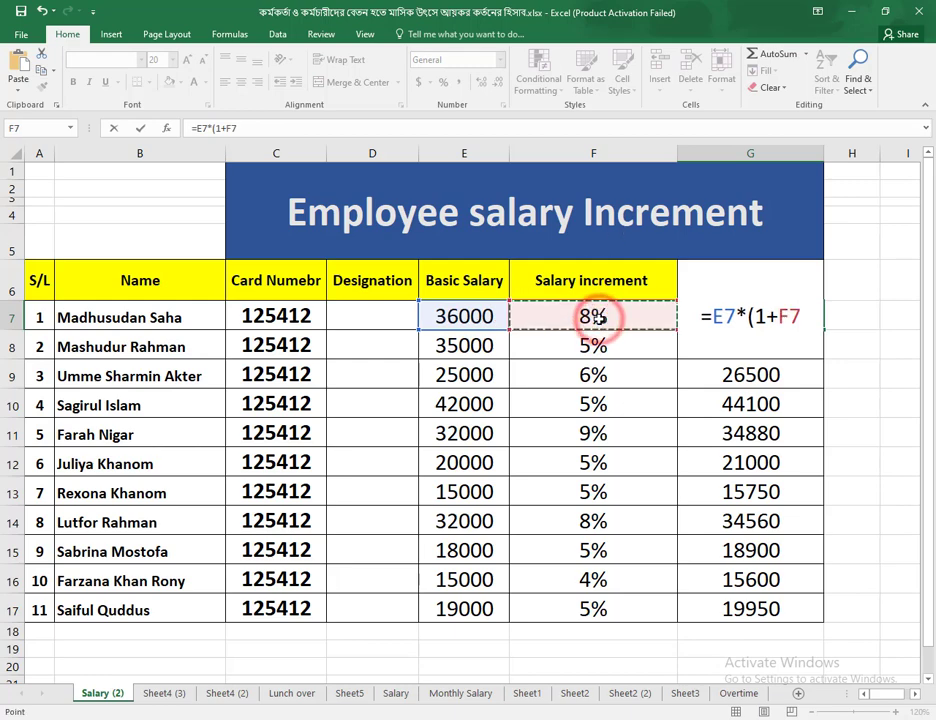
text())
key(Return)
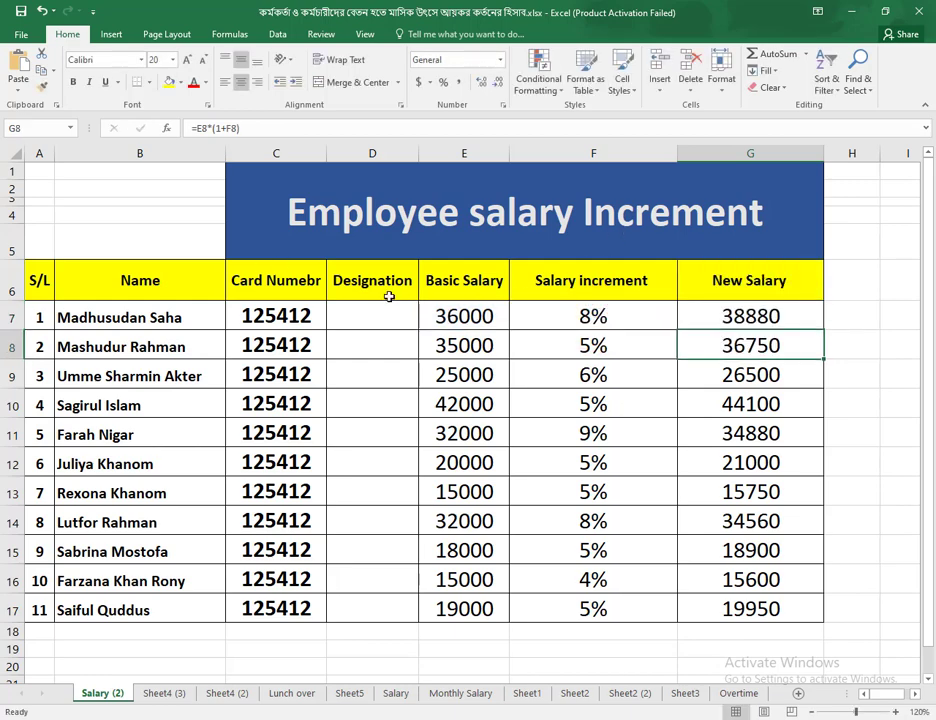
click(811, 318)
drag(824, 329, 803, 620)
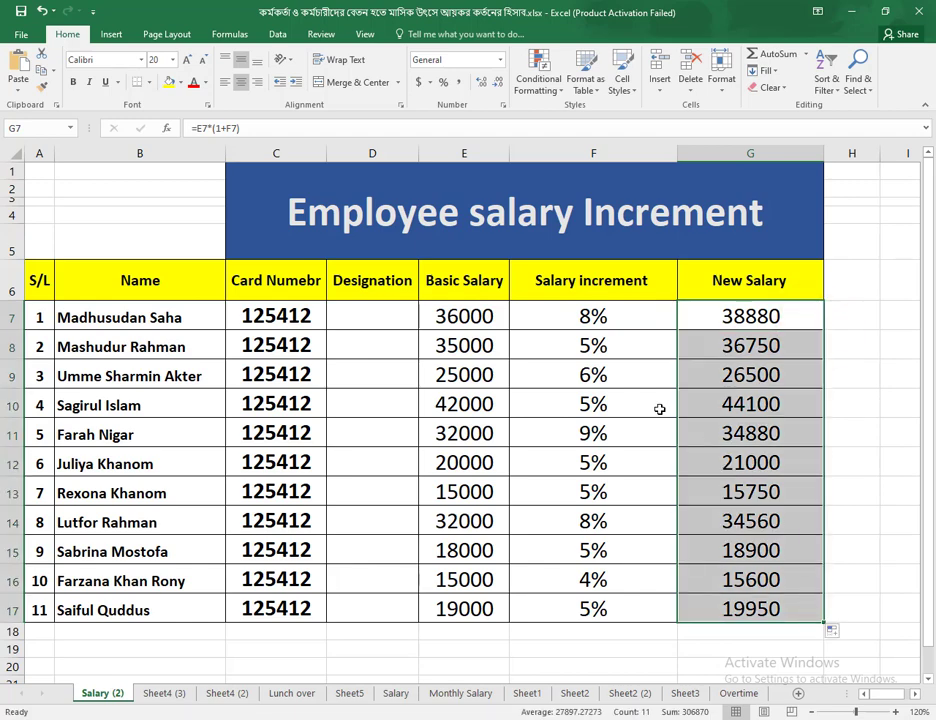
Set the salary increment of the fourth employee in F10 to 20%
click(595, 403)
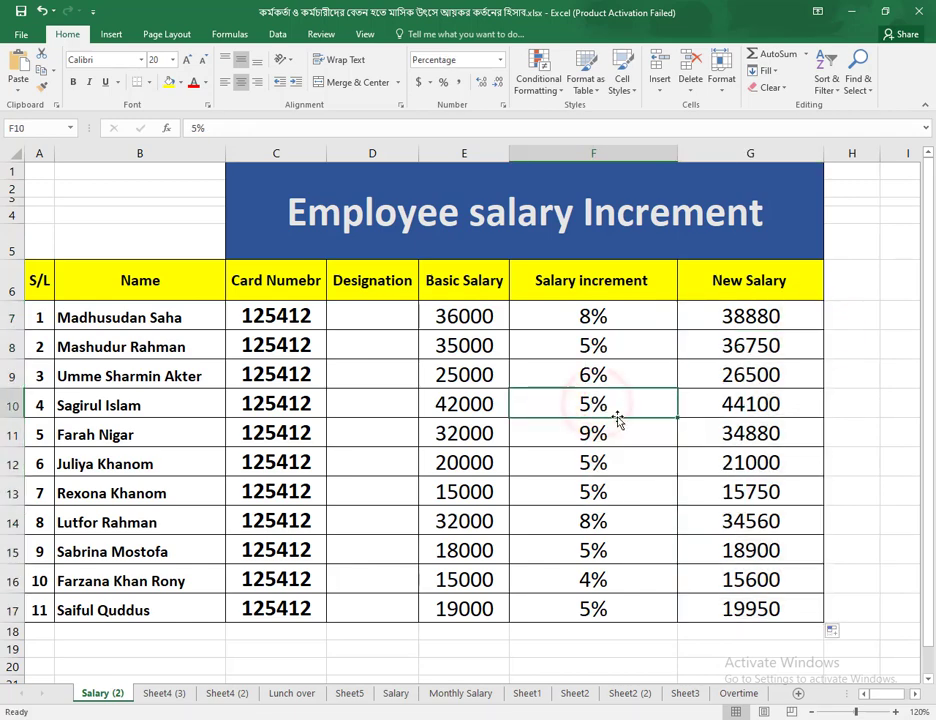
double_click(593, 405)
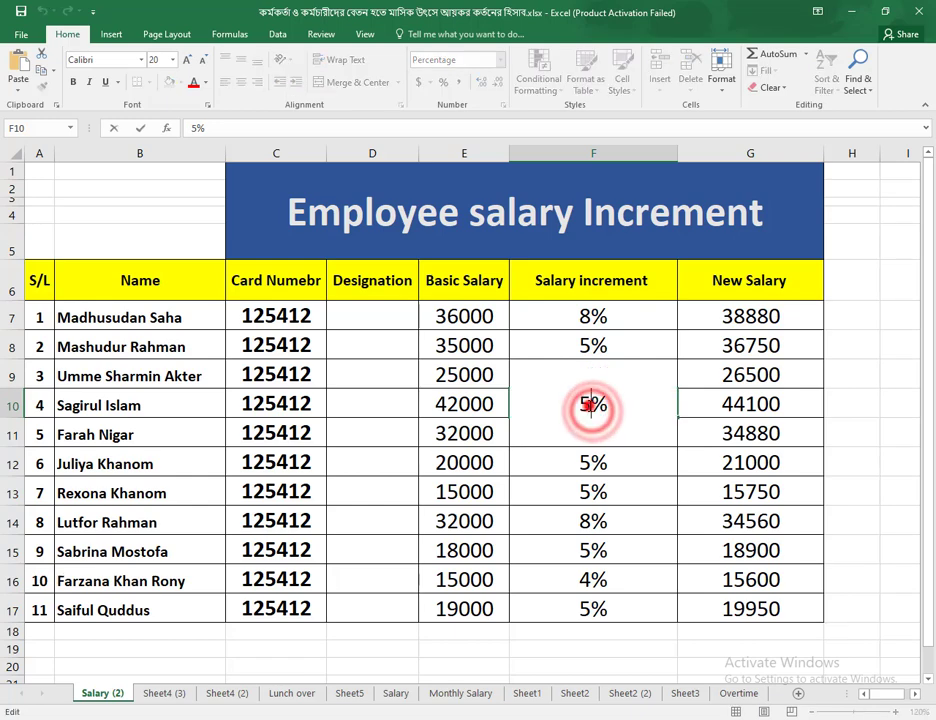
text(20)
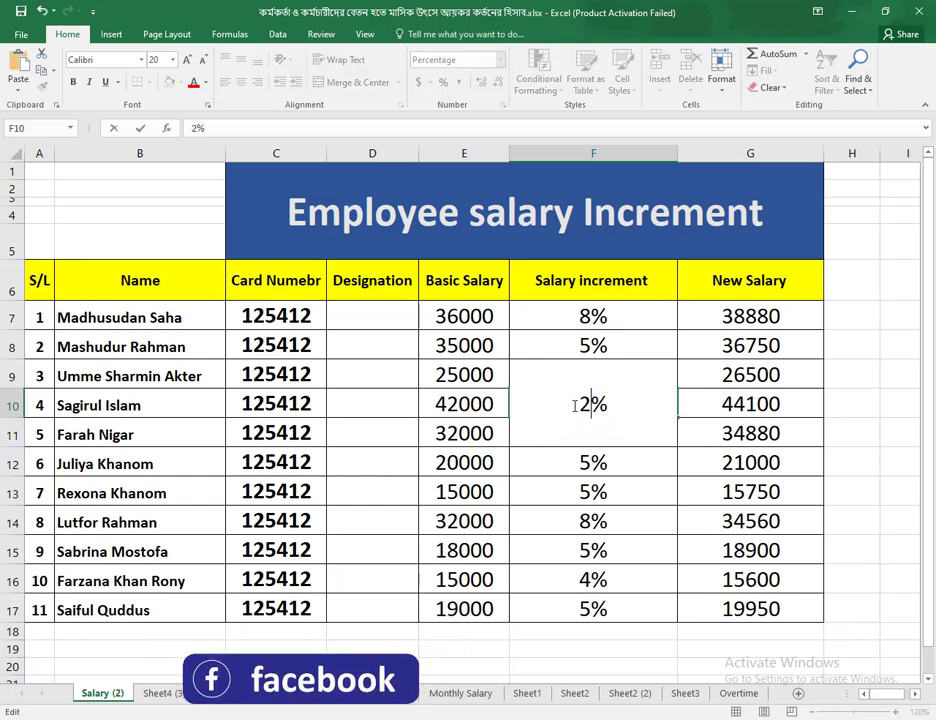
key(Return)
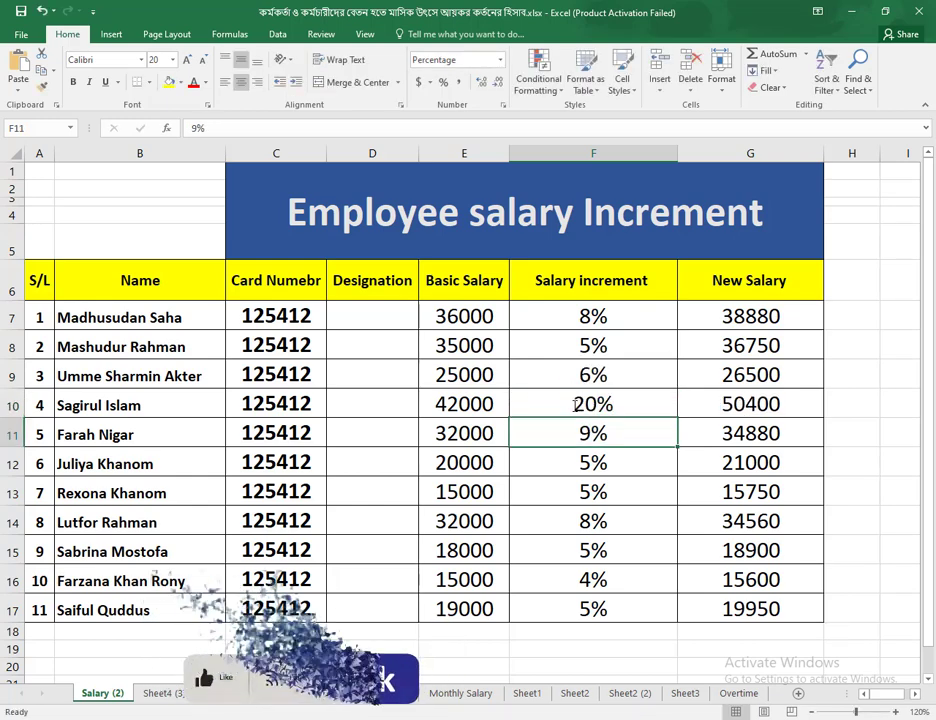